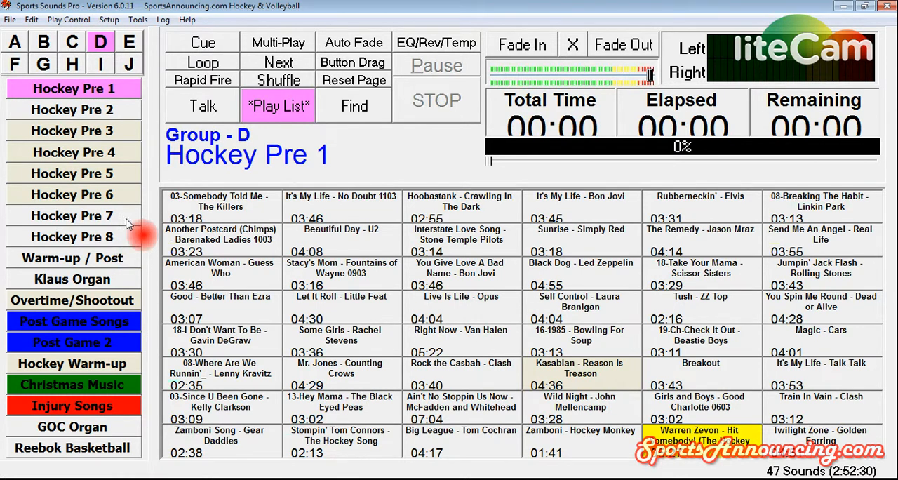
- Copy the whole Cue page and paste it into the blank page slot below City Songs in group E
{"action": "left_click", "coordinate": [204, 48]}
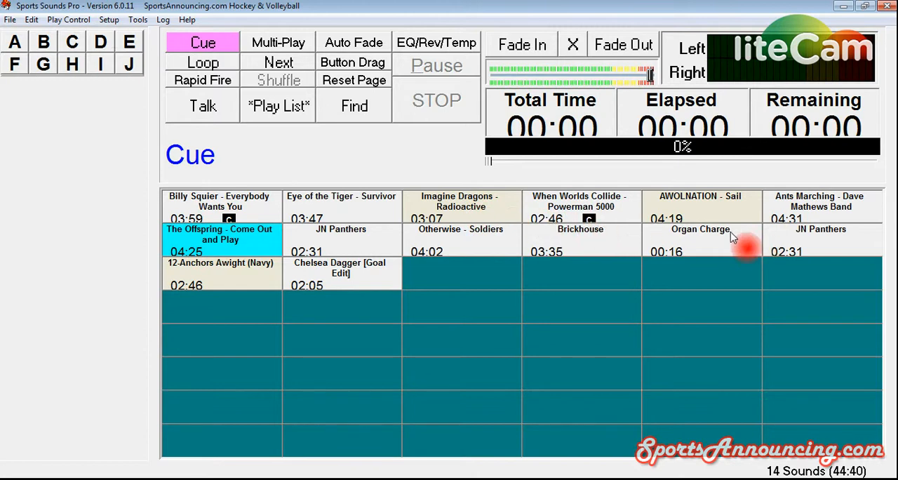
{"action": "right_click", "coordinate": [435, 278]}
{"action": "left_click", "coordinate": [436, 277]}
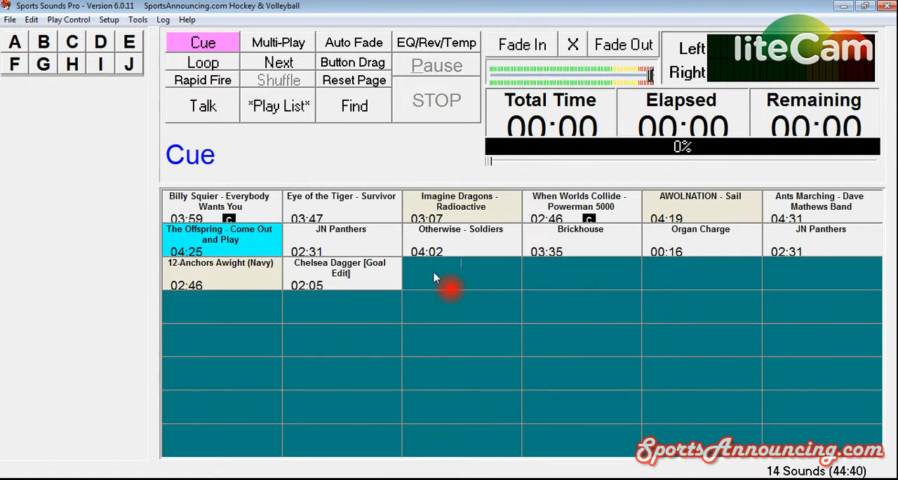
{"action": "right_click", "coordinate": [204, 45]}
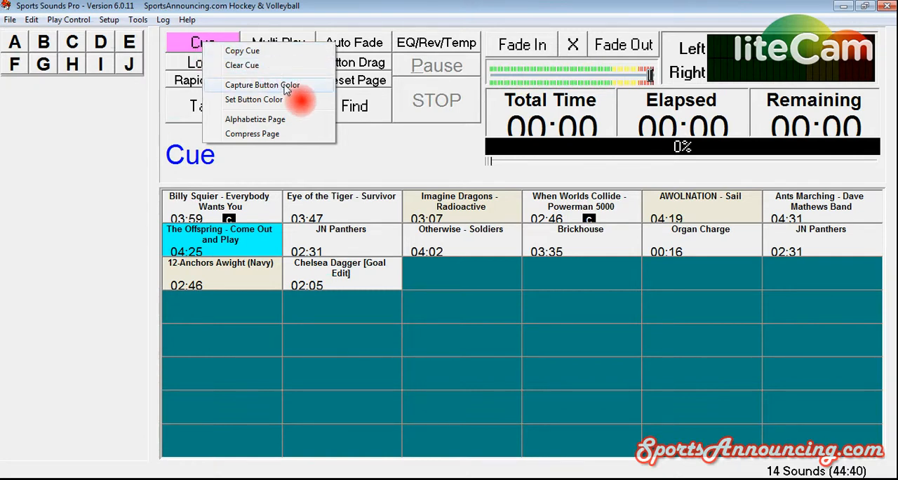
{"action": "left_click", "coordinate": [240, 52]}
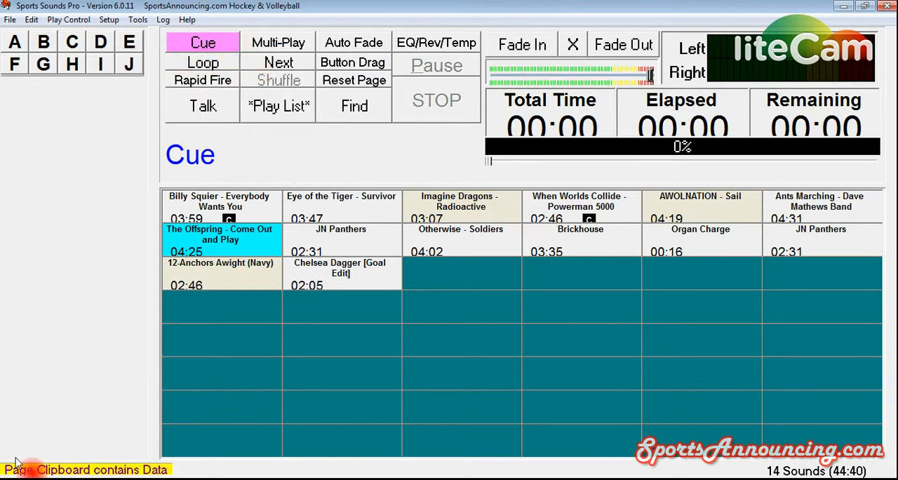
{"action": "left_click", "coordinate": [102, 44]}
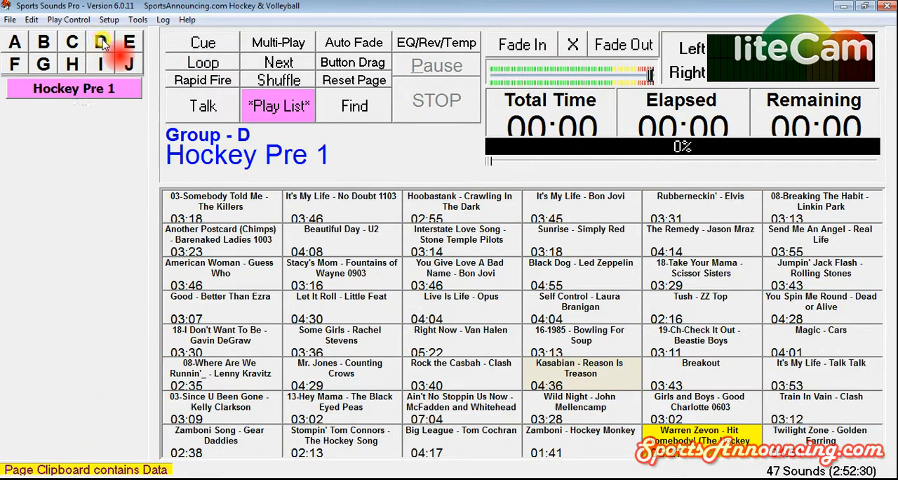
{"action": "left_click", "coordinate": [126, 44]}
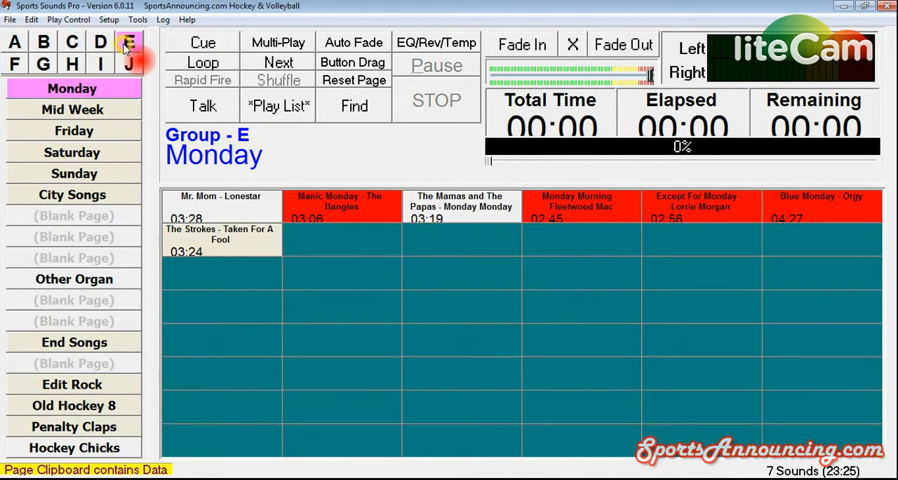
{"action": "right_click", "coordinate": [100, 217]}
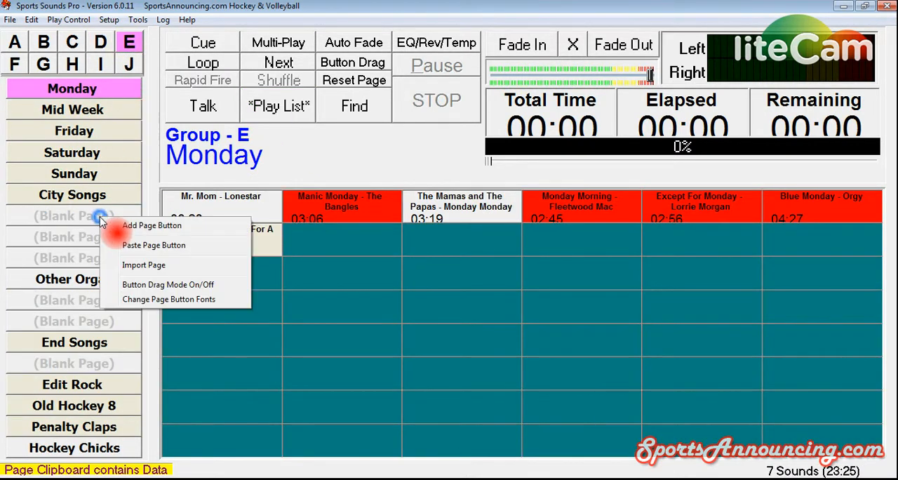
{"action": "left_click", "coordinate": [140, 245]}
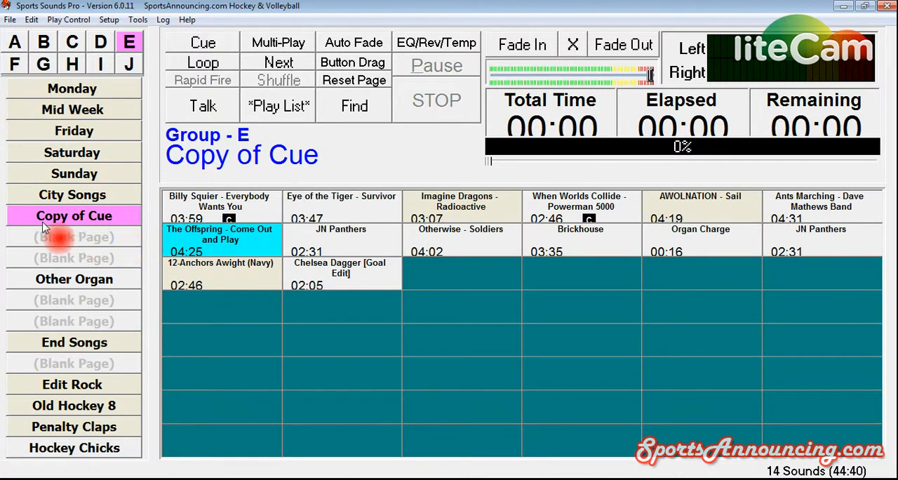
- Rename the pasted page in group E as Cue Copy
{"action": "right_click", "coordinate": [112, 222]}
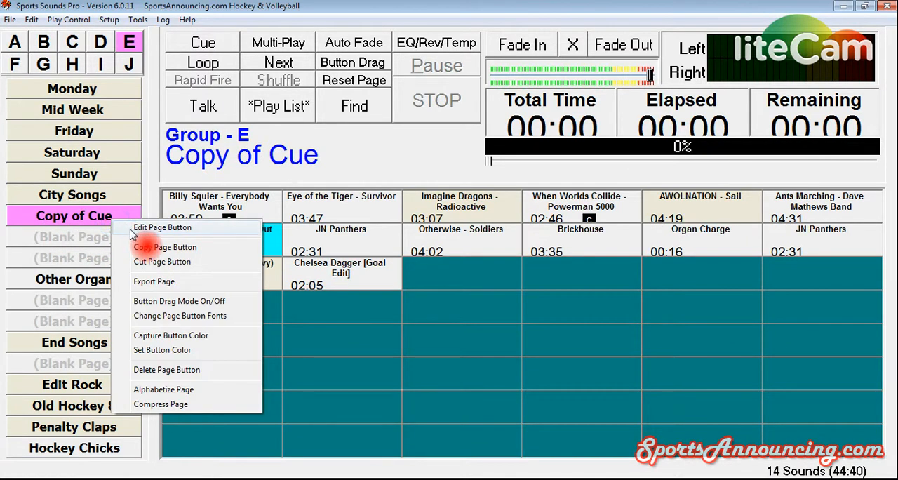
{"action": "left_click", "coordinate": [130, 228]}
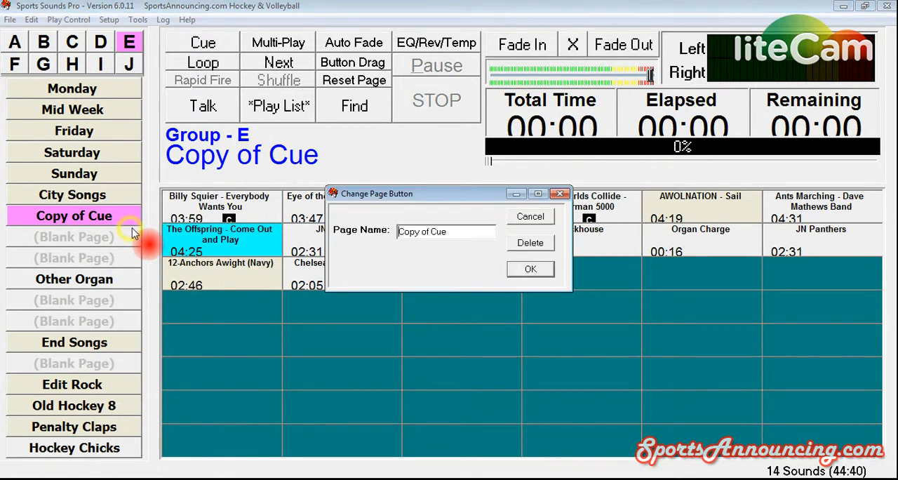
{"action": "left_click_drag", "start_coordinate": [463, 237], "coordinate": [397, 231]}
{"action": "type", "text": "Cue "}
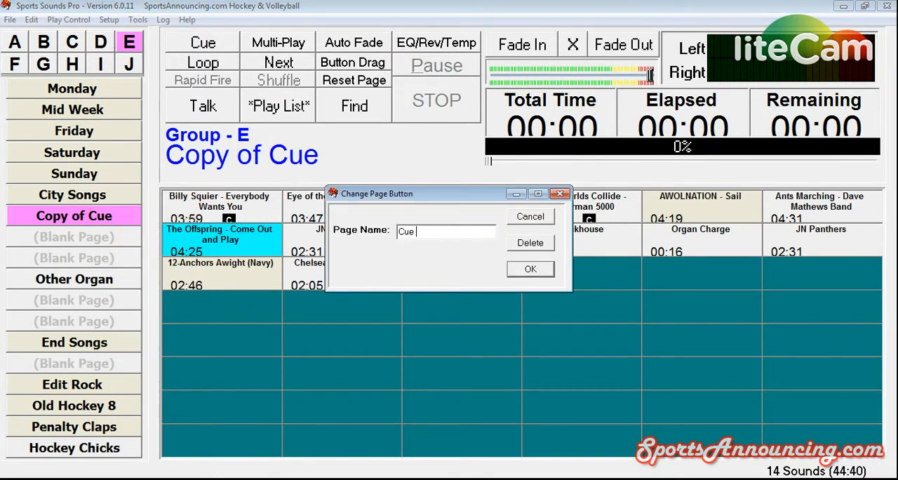
{"action": "type", "text": "Copy"}
{"action": "key", "text": "Return"}
{"action": "left_click", "coordinate": [73, 216]}
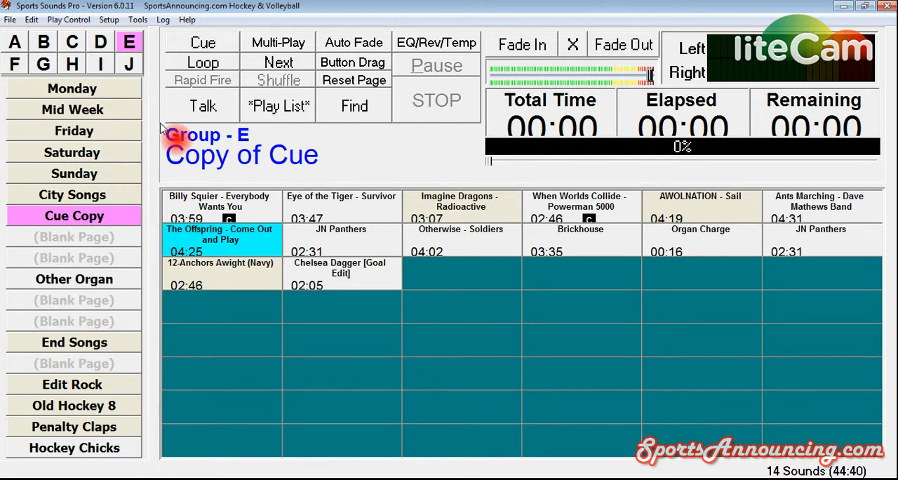
- Clear all sounds from the Cue page and confirm the deletion
{"action": "left_click", "coordinate": [223, 44]}
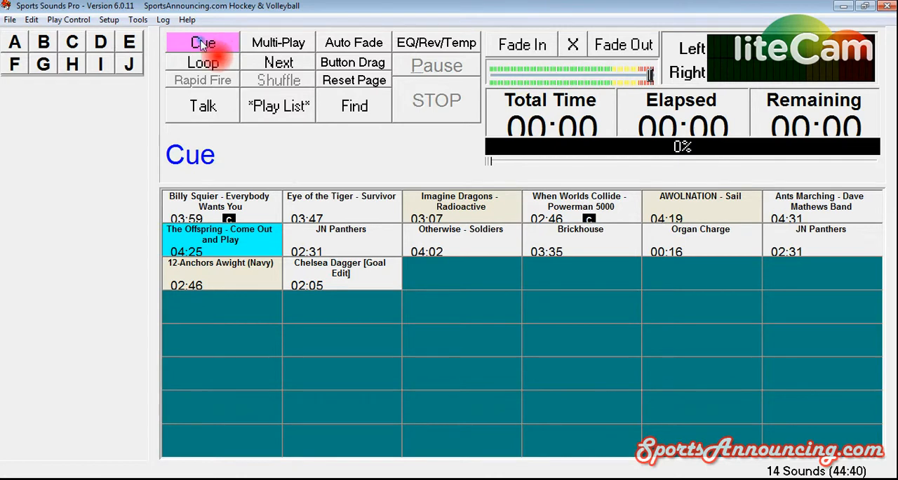
{"action": "right_click", "coordinate": [203, 44]}
{"action": "left_click", "coordinate": [237, 58]}
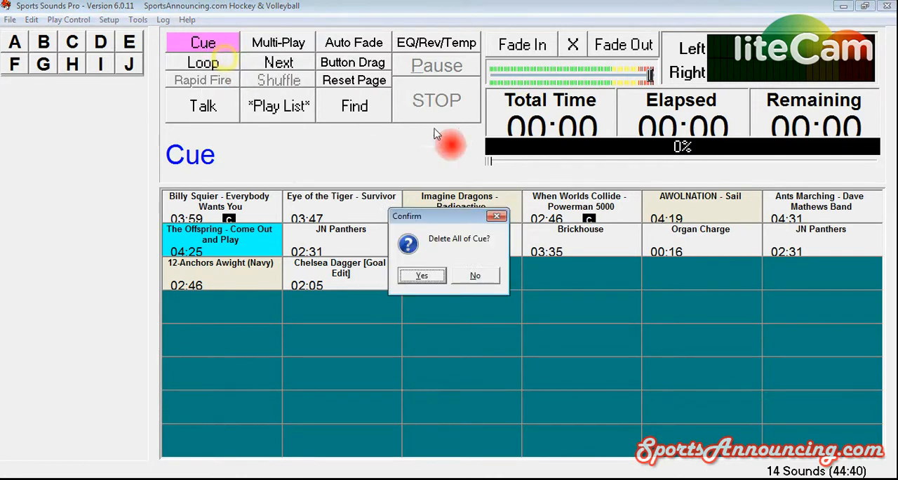
{"action": "left_click", "coordinate": [423, 277]}
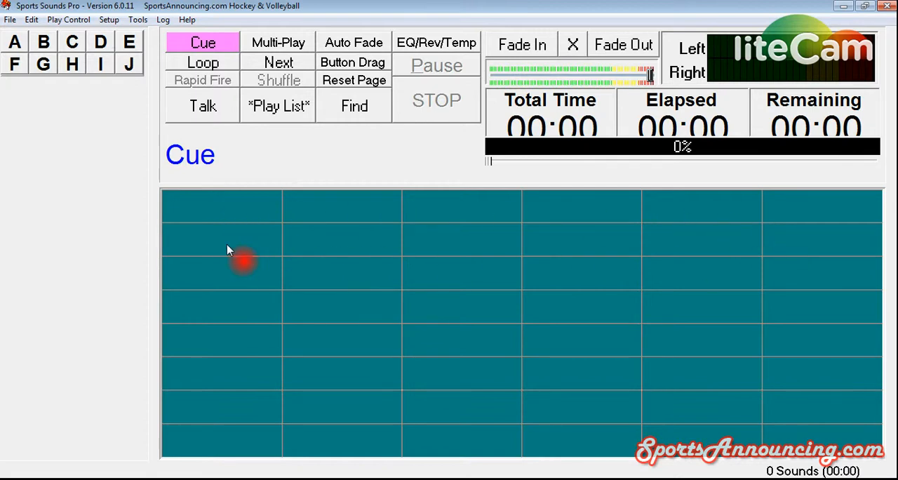
- Try to assign a sound button directly to the first empty cell of the Cue page
{"action": "right_click", "coordinate": [210, 212]}
{"action": "left_click", "coordinate": [233, 215]}
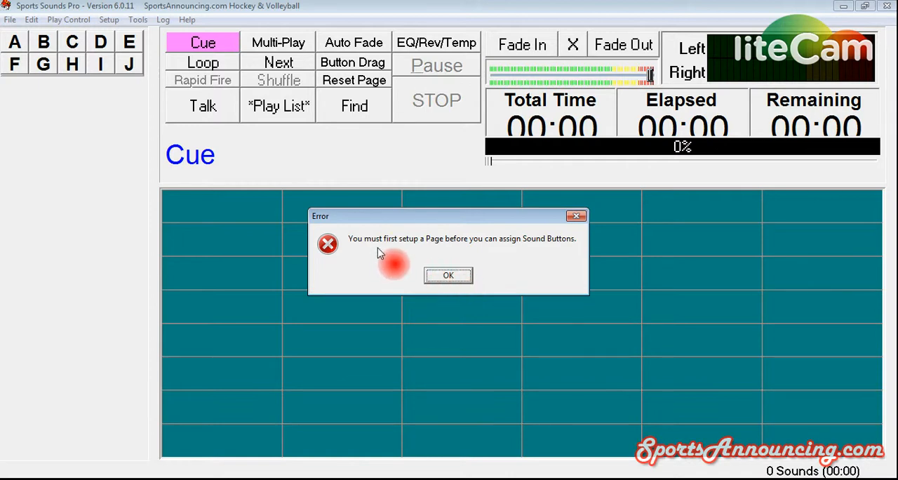
{"action": "left_click", "coordinate": [453, 275]}
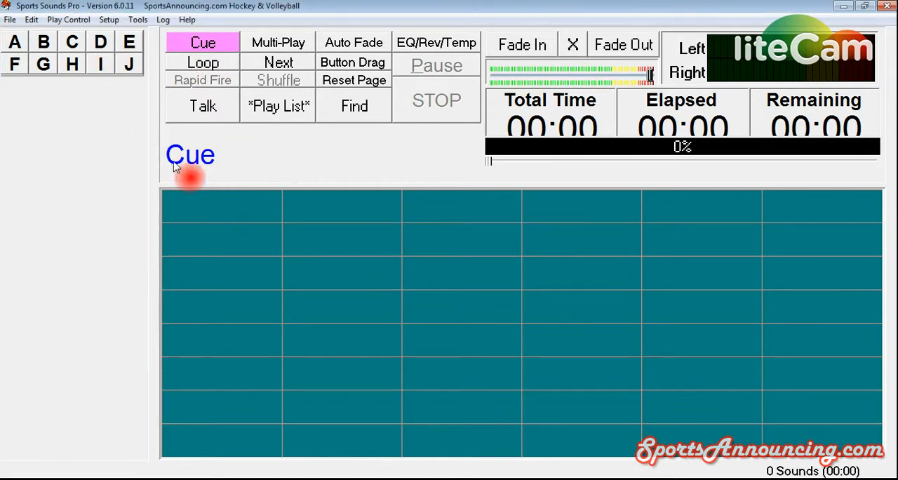
- Cue "You Give Love A Bad Name - Bon Jovi" from Hockey Pre 1 in group D and display the Cue page
{"action": "left_click", "coordinate": [104, 42]}
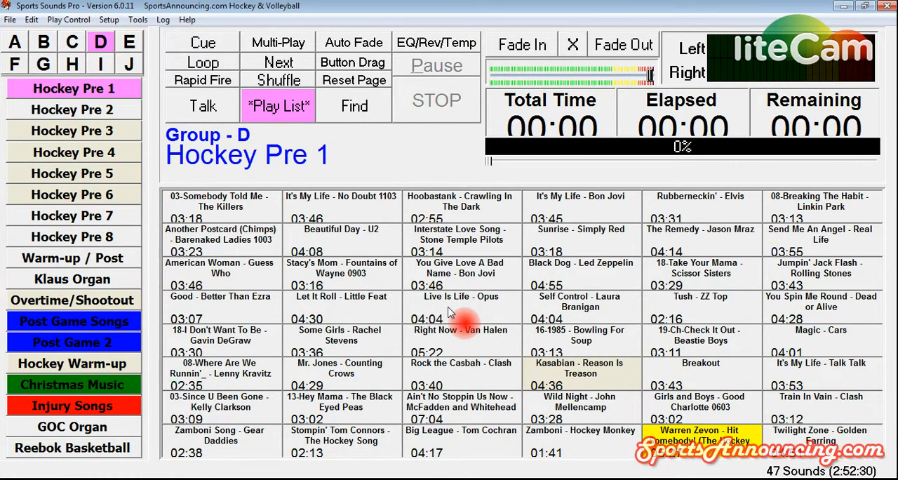
{"action": "right_click", "coordinate": [465, 271]}
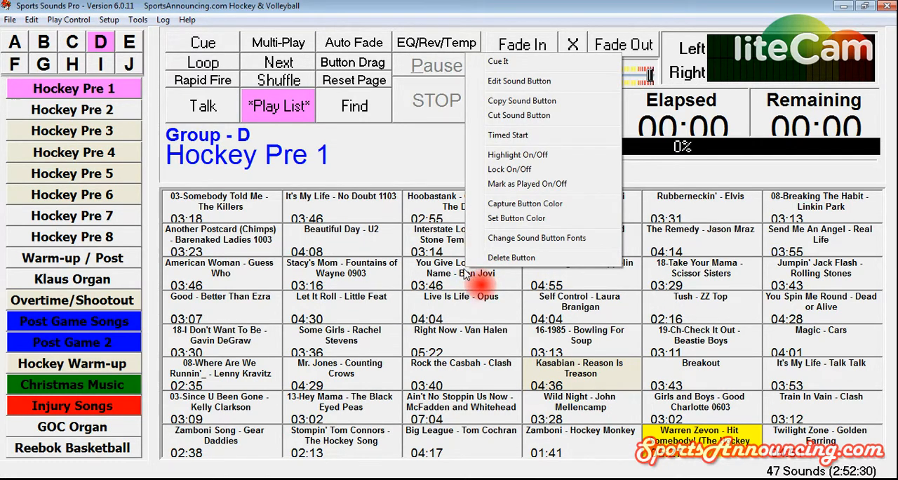
{"action": "left_click", "coordinate": [495, 64]}
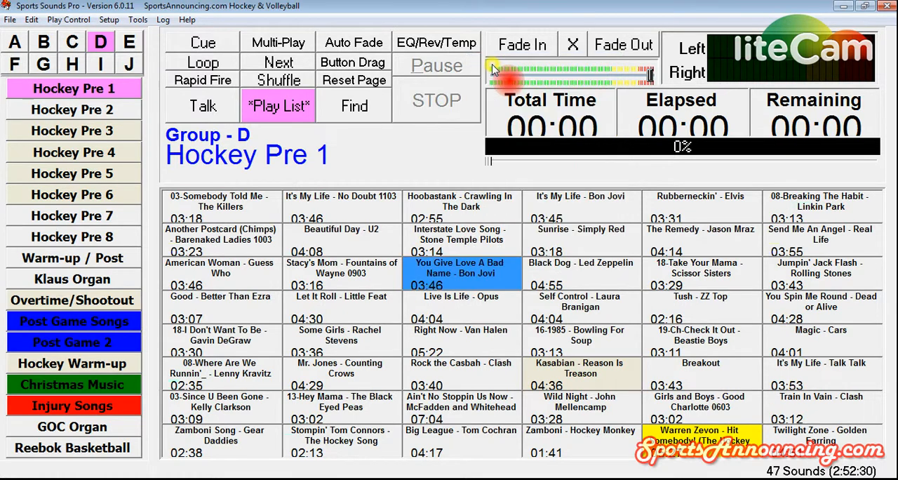
{"action": "left_click", "coordinate": [211, 44]}
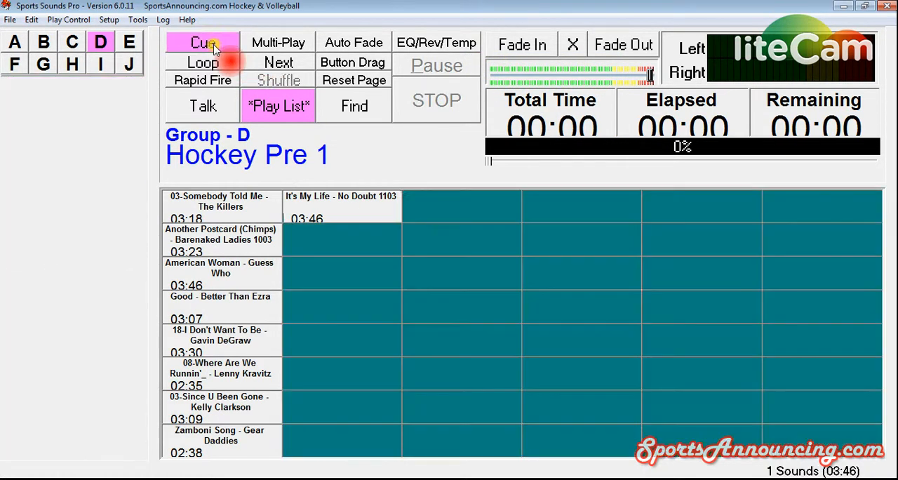
- Return to Hockey Pre 1 in group D and cue "Wild Night - John Mellencamp"
{"action": "left_click", "coordinate": [101, 43]}
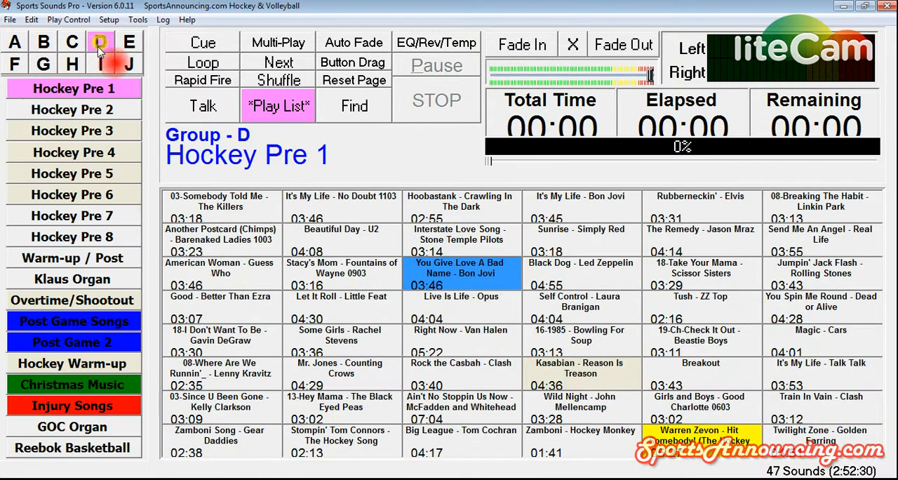
{"action": "right_click", "coordinate": [581, 410]}
{"action": "left_click", "coordinate": [626, 199]}
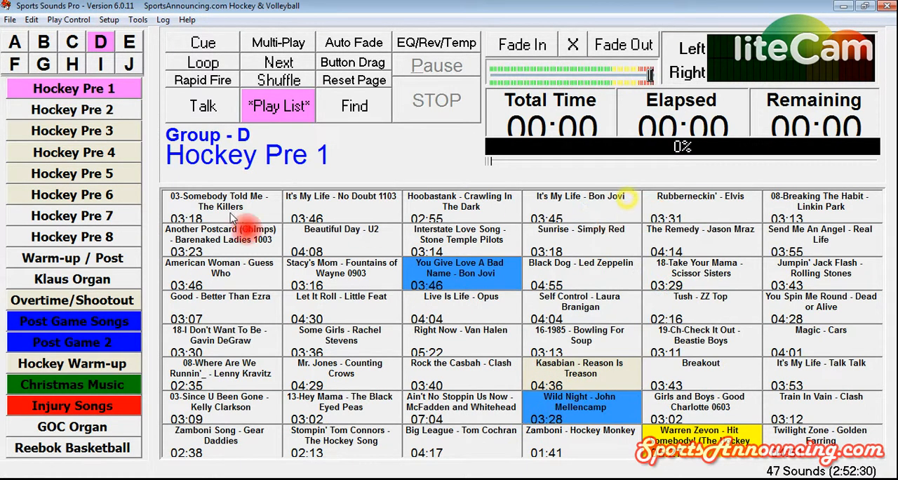
- Cue "Maroon 5 - Animals" and "Sheppard - Geronimo (Radio Edit)" from Hockey Pre 7 and display the Cue page
{"action": "left_click", "coordinate": [121, 217]}
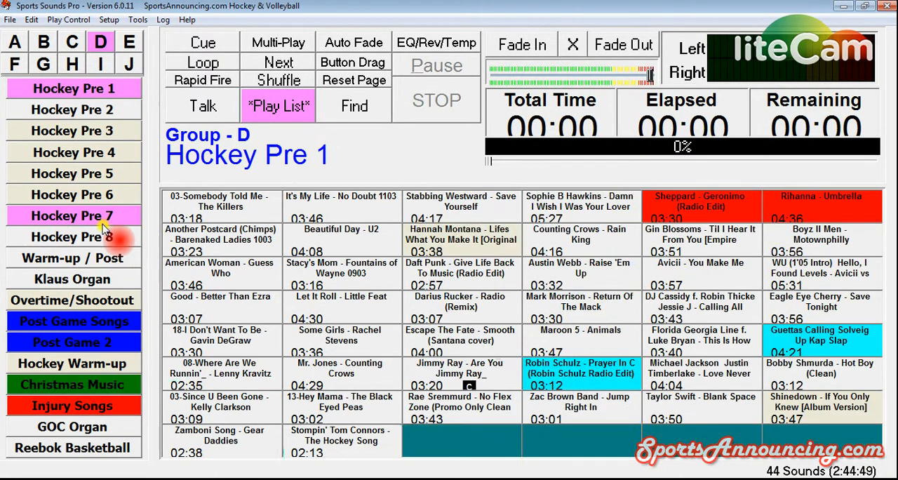
{"action": "right_click", "coordinate": [580, 347]}
{"action": "left_click", "coordinate": [597, 123]}
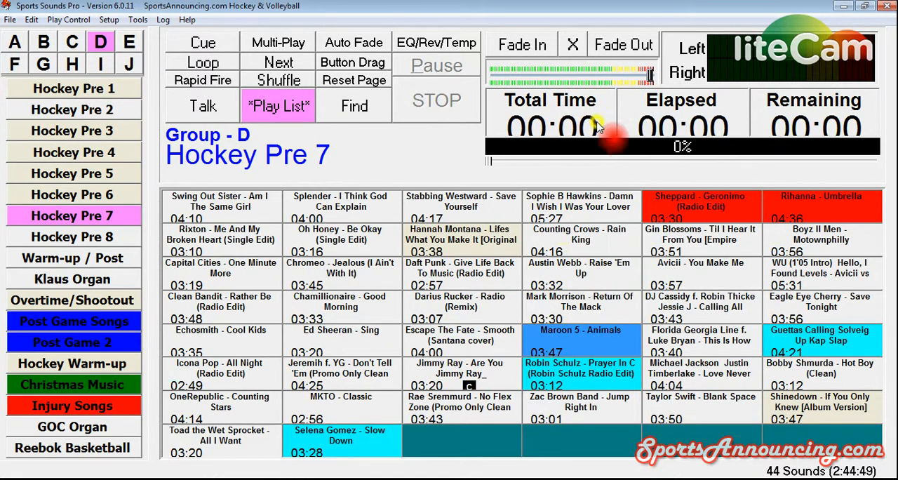
{"action": "right_click", "coordinate": [691, 214]}
{"action": "left_click", "coordinate": [700, 216]}
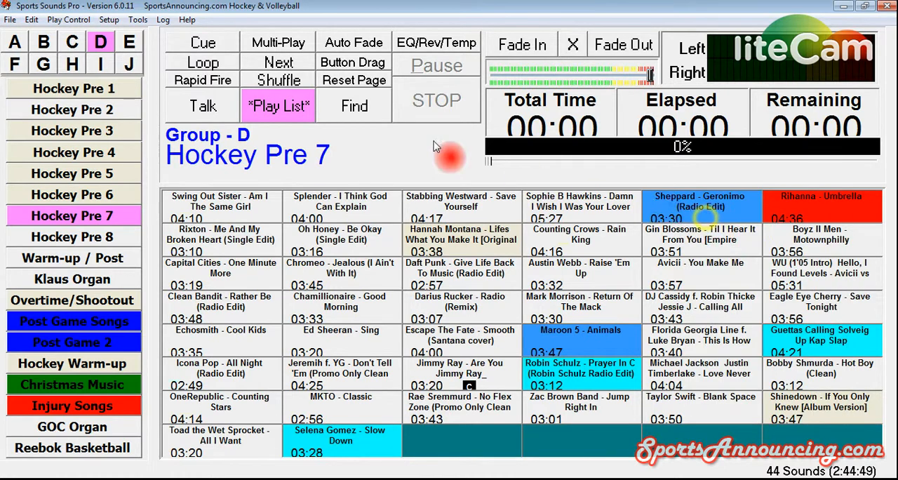
{"action": "left_click", "coordinate": [203, 43]}
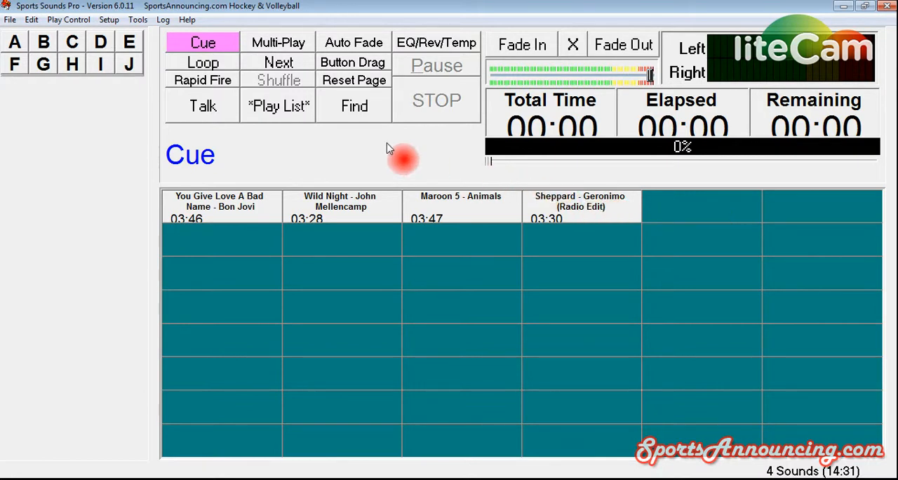
- Find sounds matching "zombie", cue "Zombie Nation - Kernkraft (yelling version)" from the Rallies page, and close the search
{"action": "left_click", "coordinate": [351, 112]}
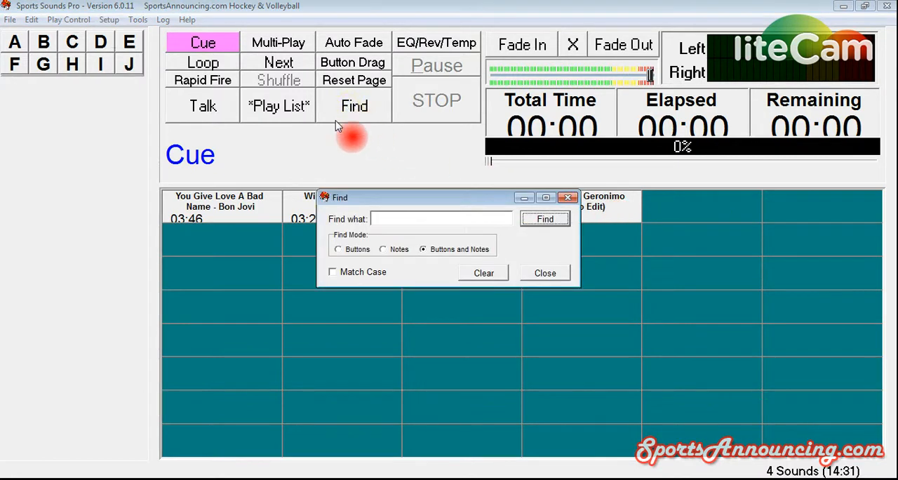
{"action": "type", "text": "zombie"}
{"action": "key", "text": "Return"}
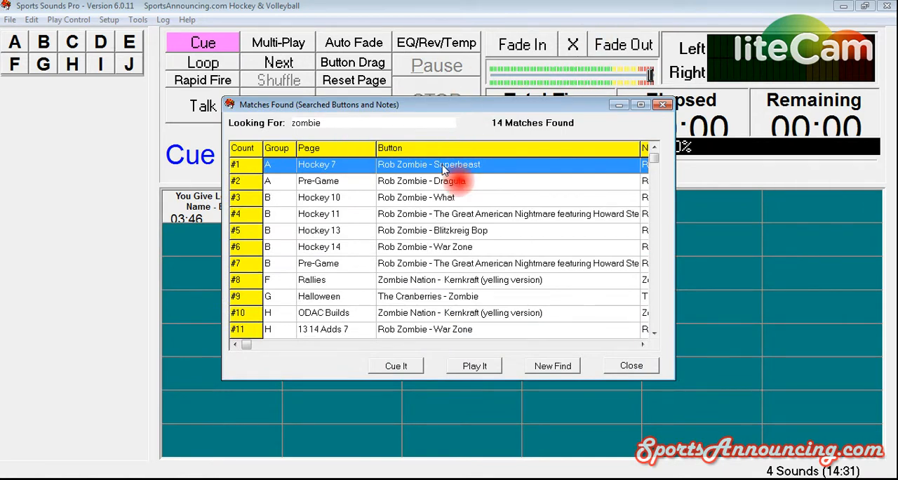
{"action": "left_click", "coordinate": [421, 280]}
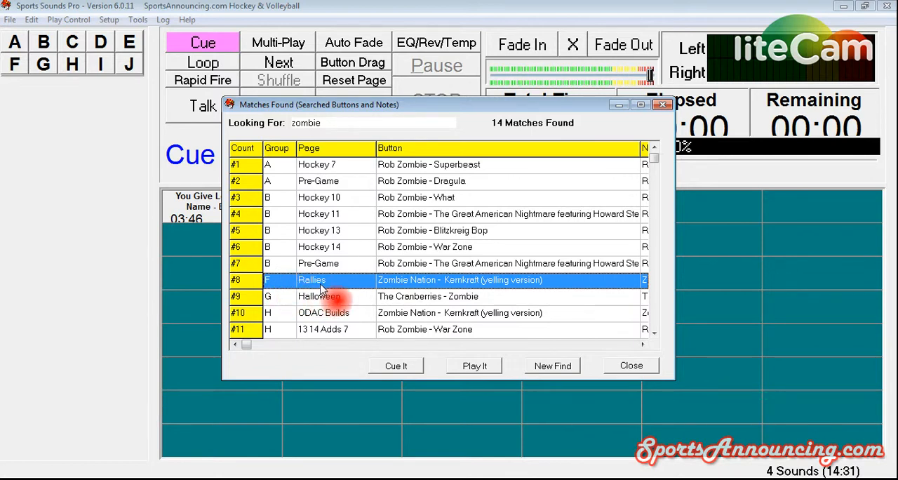
{"action": "left_click", "coordinate": [405, 367]}
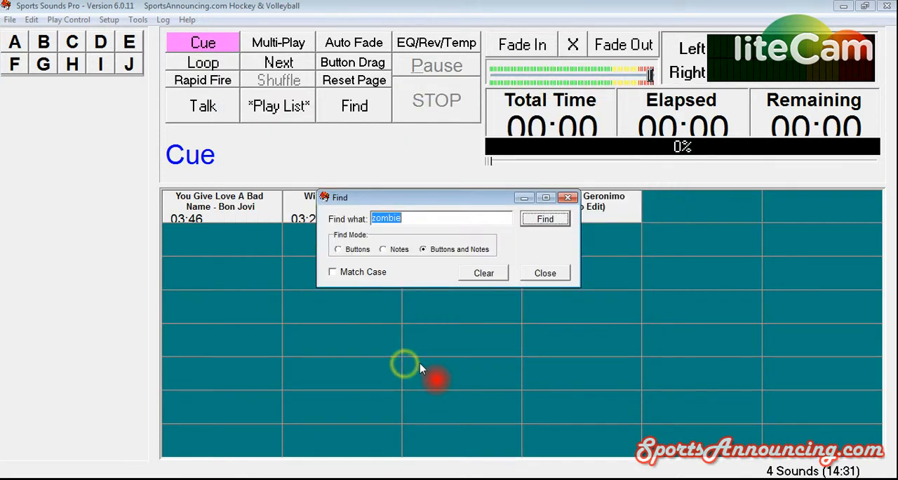
{"action": "left_click", "coordinate": [559, 275]}
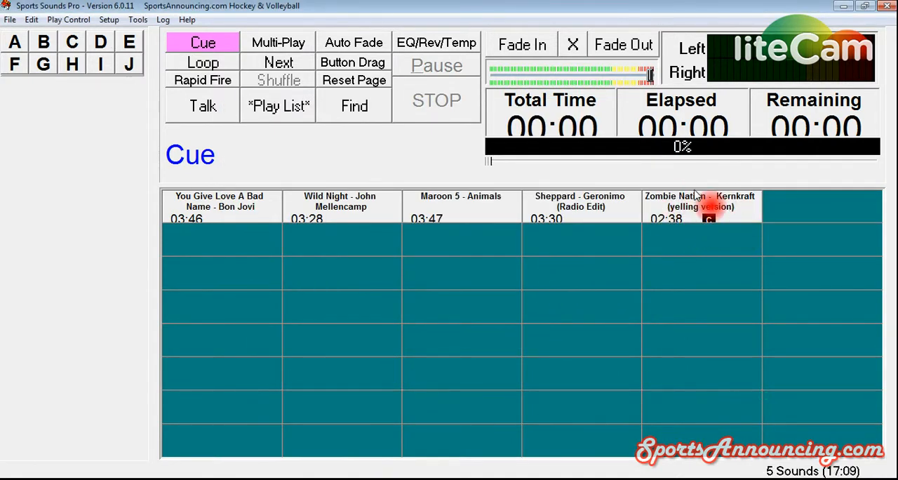
- Check the cued Zombie Nation sound on the Rallies page in group F, and return to the Cue page
{"action": "left_click", "coordinate": [14, 64]}
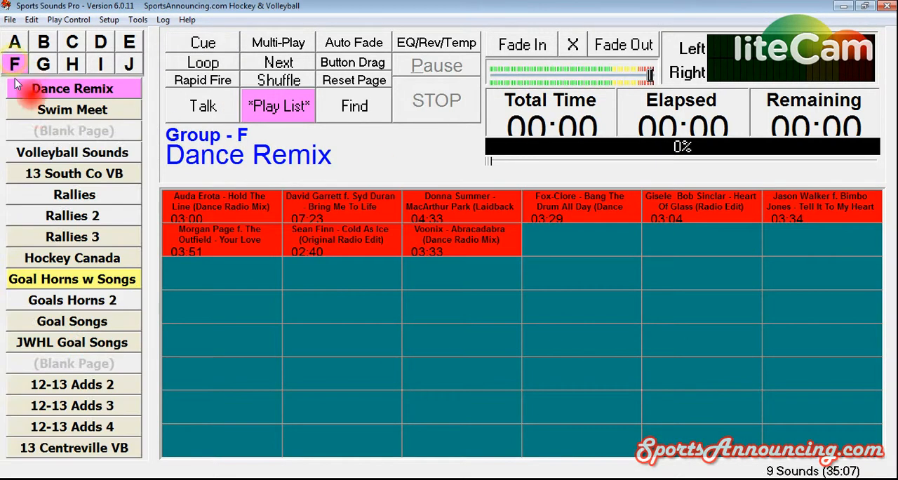
{"action": "left_click", "coordinate": [70, 198]}
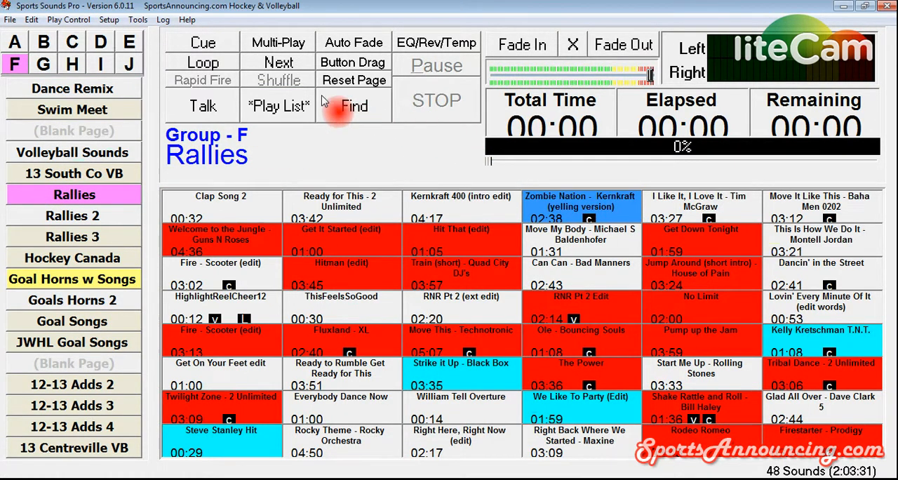
{"action": "left_click", "coordinate": [204, 43]}
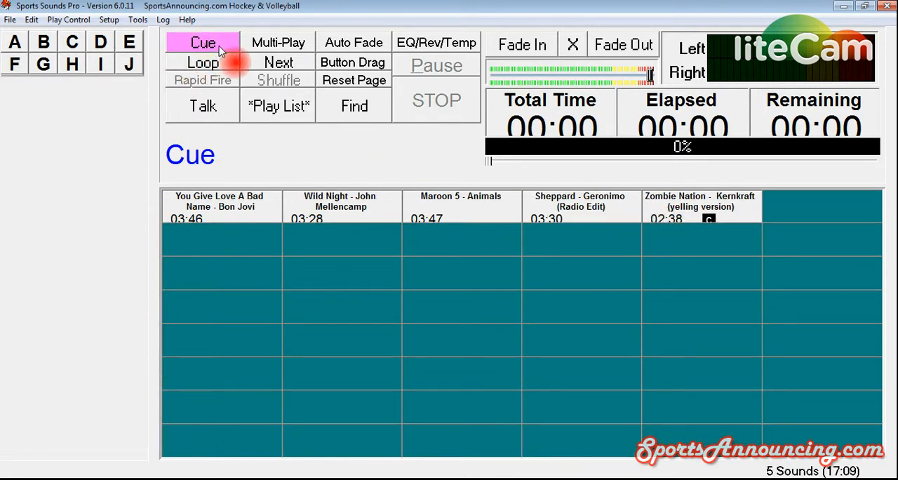
- Delete the "Zombie Nation - Kernkraft (yelling version)" sound button from the Cue page and confirm the deletion
{"action": "right_click", "coordinate": [678, 201]}
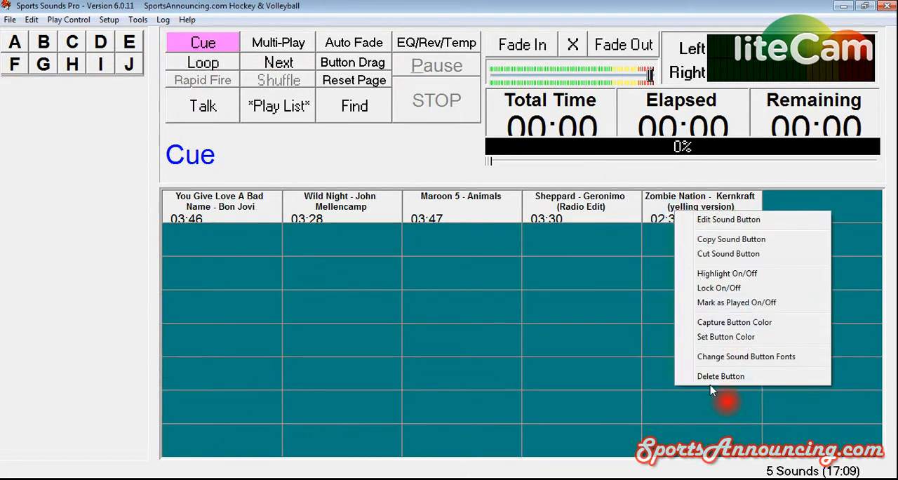
{"action": "left_click", "coordinate": [710, 376]}
{"action": "left_click", "coordinate": [419, 277]}
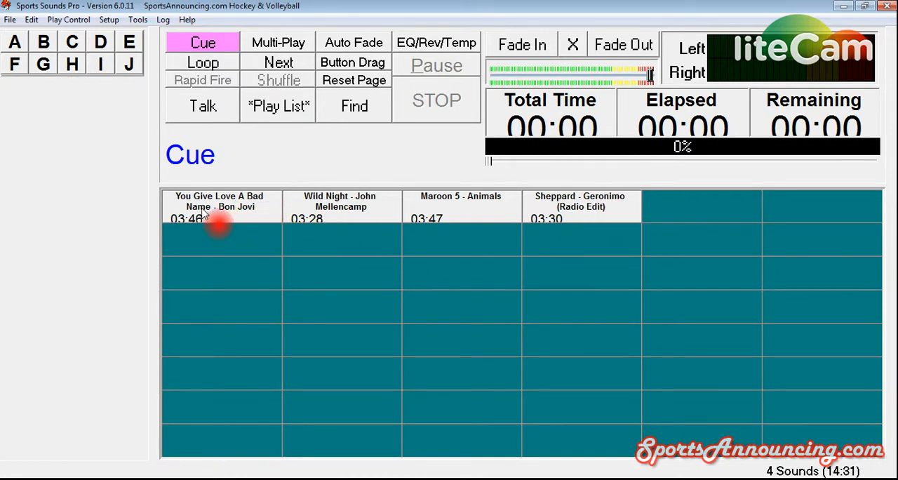
- Play "You Give Love A Bad Name - Bon Jovi" from the Cue page, briefly toggle Talk, and lower the playback volume to near minimum
{"action": "left_click", "coordinate": [234, 214]}
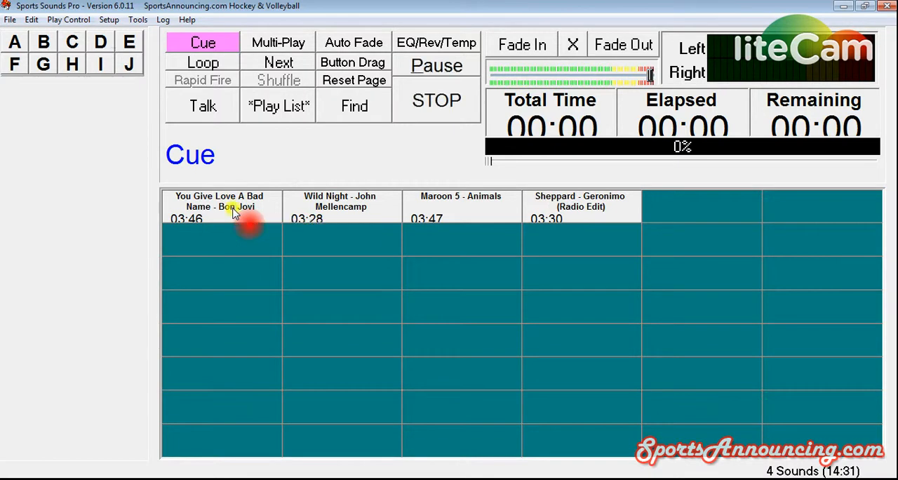
{"action": "left_click_drag", "start_coordinate": [645, 80], "coordinate": [504, 76]}
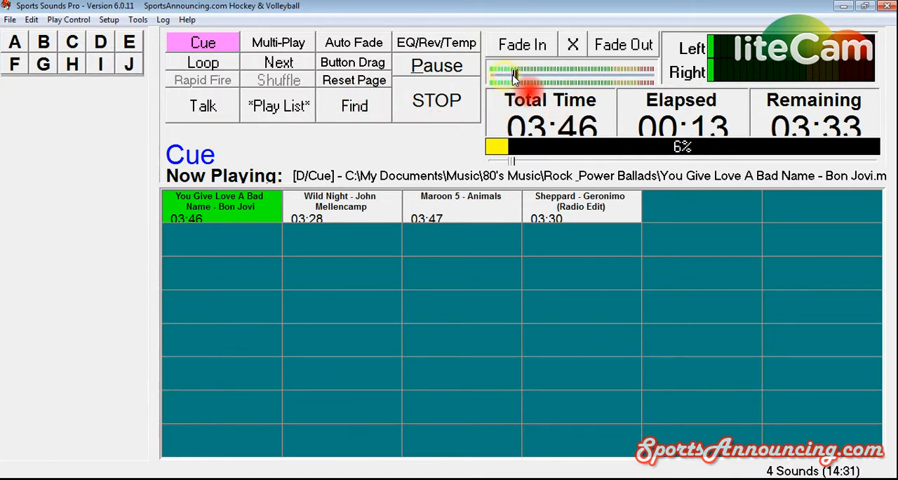
{"action": "left_click_drag", "start_coordinate": [514, 75], "coordinate": [648, 73]}
{"action": "left_click", "coordinate": [210, 112]}
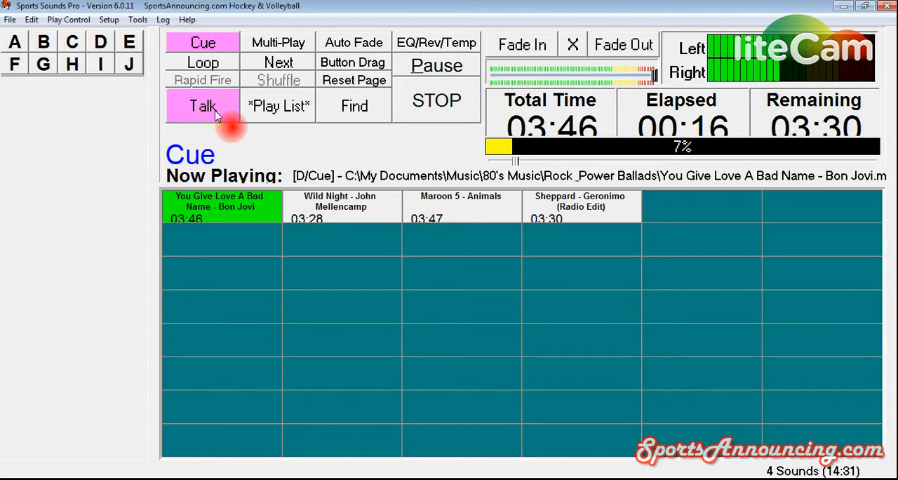
{"action": "left_click_drag", "start_coordinate": [651, 75], "coordinate": [502, 77]}
{"action": "left_click", "coordinate": [203, 107]}
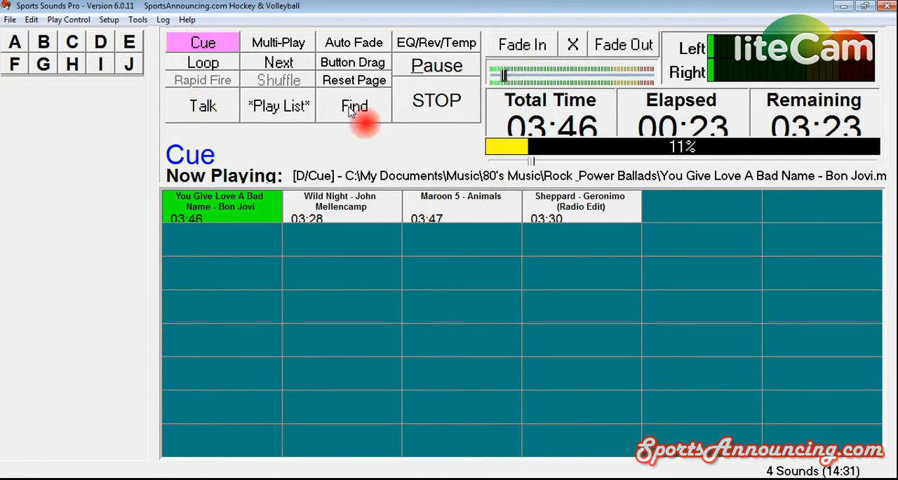
- Turn on Play List, Auto Fade and the X fade option for the Cue page
{"action": "left_click", "coordinate": [277, 107]}
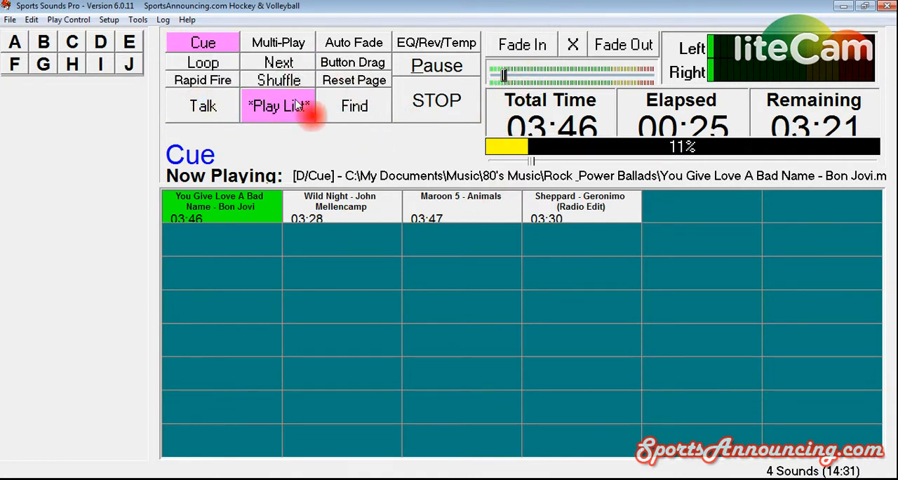
{"action": "left_click", "coordinate": [355, 44]}
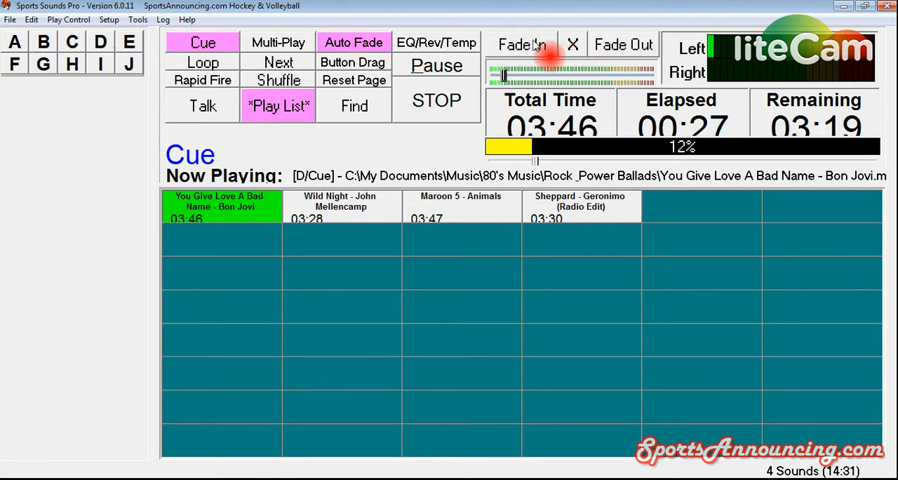
{"action": "left_click", "coordinate": [573, 45]}
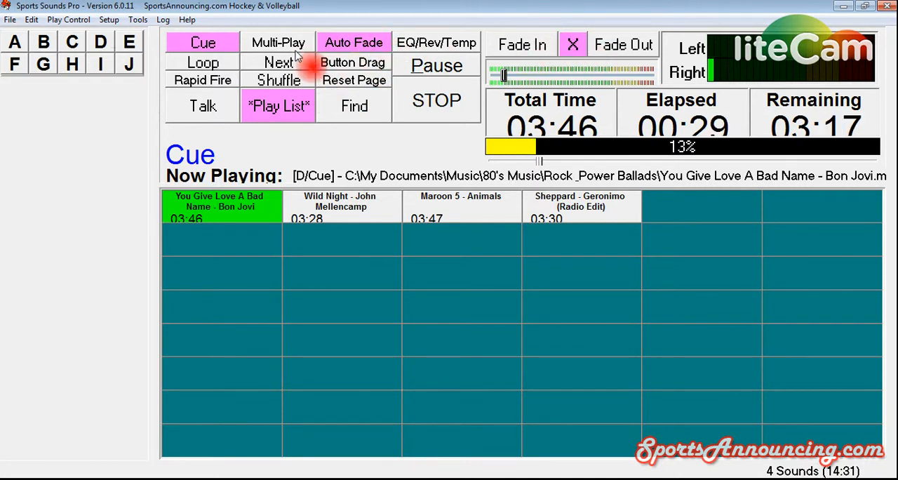
- Advance the playing Bon Jovi song to near its end and raise the playback volume to maximum
{"action": "left_click_drag", "start_coordinate": [531, 151], "coordinate": [835, 166]}
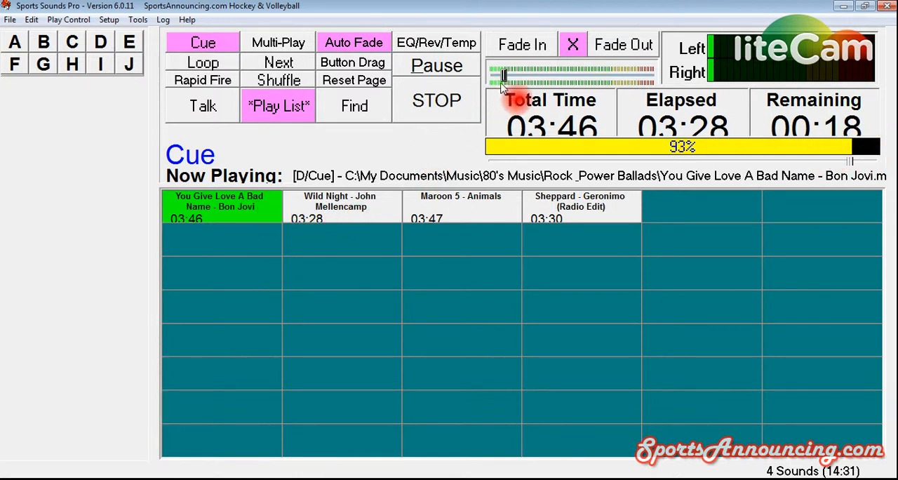
{"action": "left_click_drag", "start_coordinate": [504, 75], "coordinate": [661, 100]}
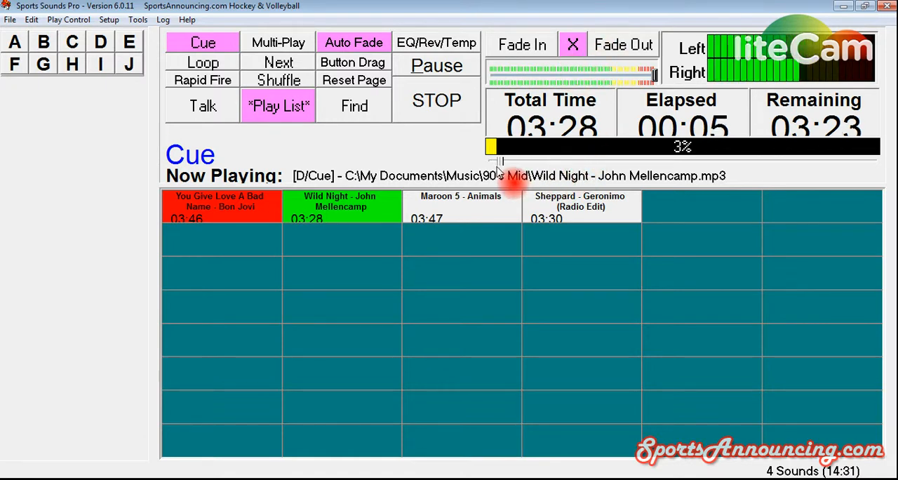
- Lower the playback volume to near minimum and advance "Wild Night - John Mellencamp" to near its end
{"action": "left_click_drag", "start_coordinate": [654, 77], "coordinate": [510, 76]}
{"action": "left_click_drag", "start_coordinate": [505, 161], "coordinate": [849, 162]}
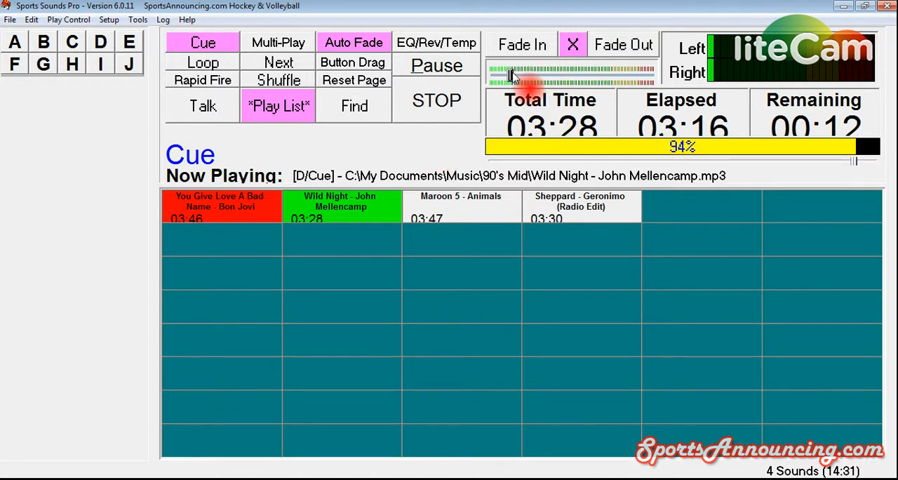
{"action": "left_click_drag", "start_coordinate": [510, 75], "coordinate": [512, 76]}
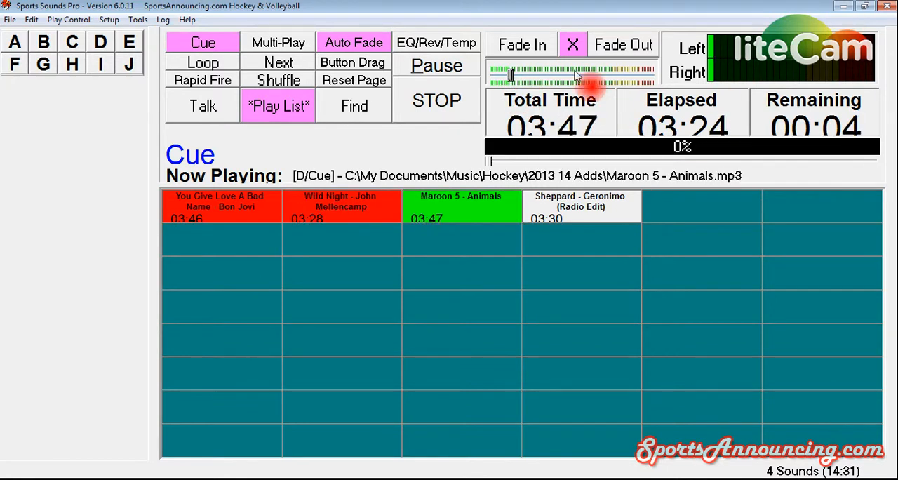
{"action": "mouse_move", "coordinate": [511, 76]}
{"action": "left_mouse_down"}
{"action": "mouse_move", "coordinate": [616, 71]}
{"action": "mouse_move", "coordinate": [570, 56]}
{"action": "mouse_move", "coordinate": [617, 83]}
{"action": "mouse_move", "coordinate": [503, 78]}
{"action": "left_mouse_up"}
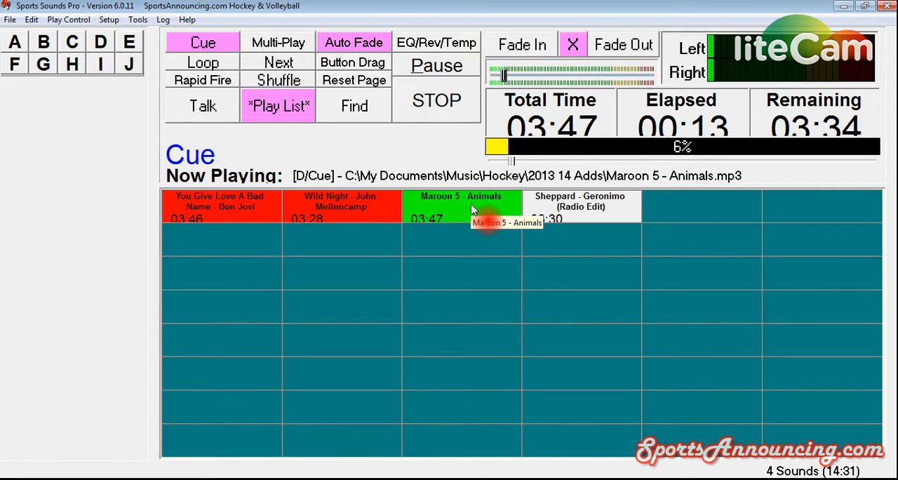
- Stop playback of "Maroon 5 - Animals" and restore the playback volume to maximum
{"action": "left_click", "coordinate": [438, 102]}
{"action": "left_click_drag", "start_coordinate": [494, 72], "coordinate": [654, 74]}
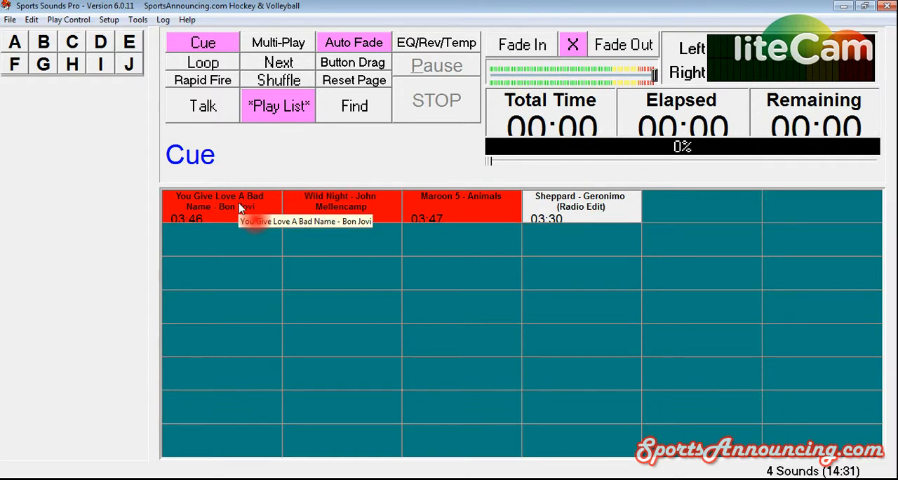
- View group A's Chrg-Hppy-Mex-Fam page, revisit the Cue page, and display Baseball Songs in group J
{"action": "left_click", "coordinate": [15, 43]}
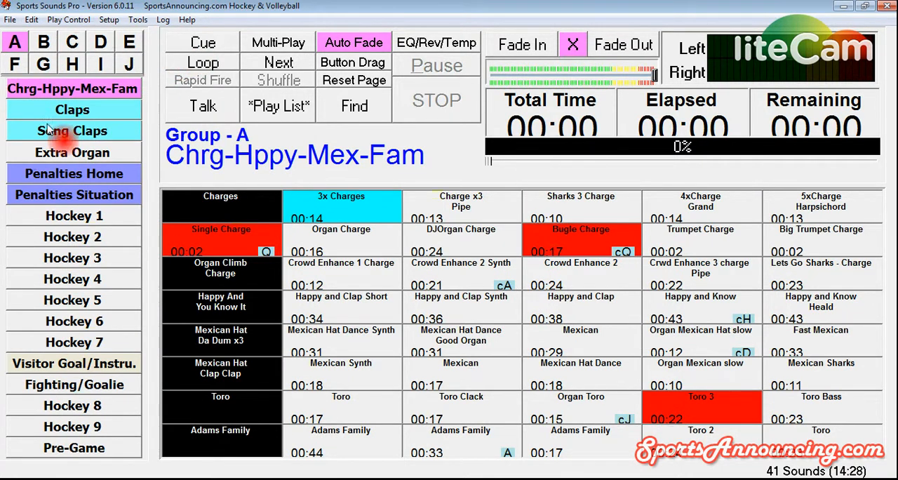
{"action": "left_click", "coordinate": [203, 43]}
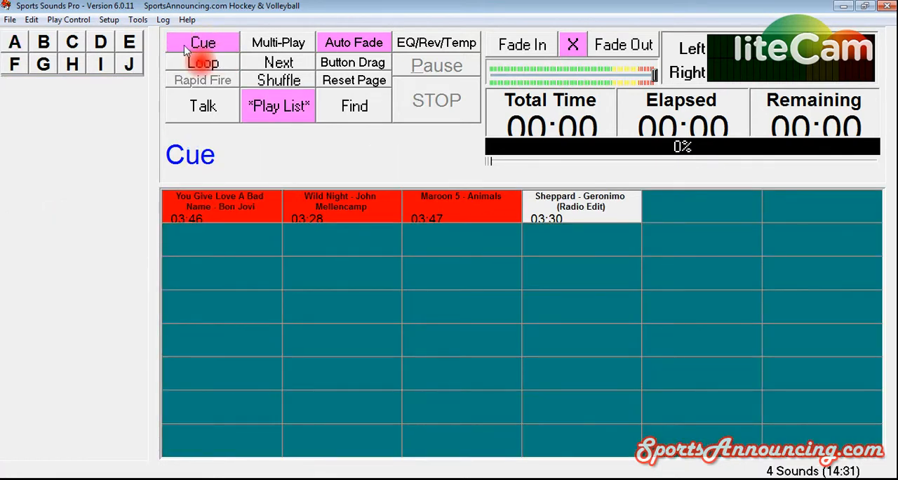
{"action": "left_click", "coordinate": [100, 43]}
{"action": "left_click", "coordinate": [129, 64]}
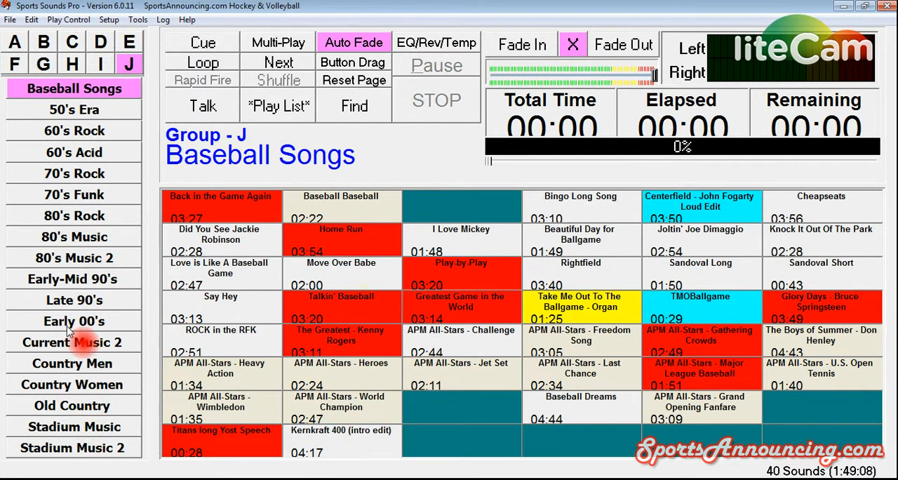
{"action": "left_click", "coordinate": [73, 91]}
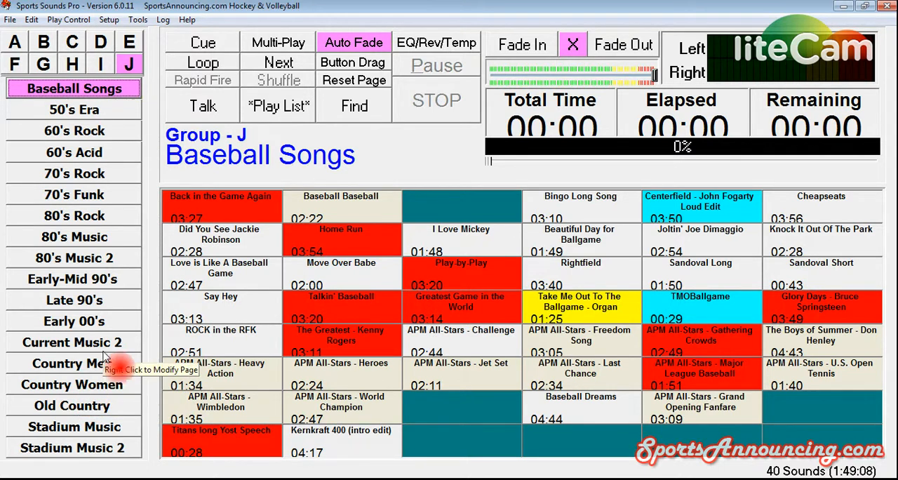
- Return to the Cue page, review its copy and clear options, and dismiss them without choosing any
{"action": "left_click", "coordinate": [208, 47]}
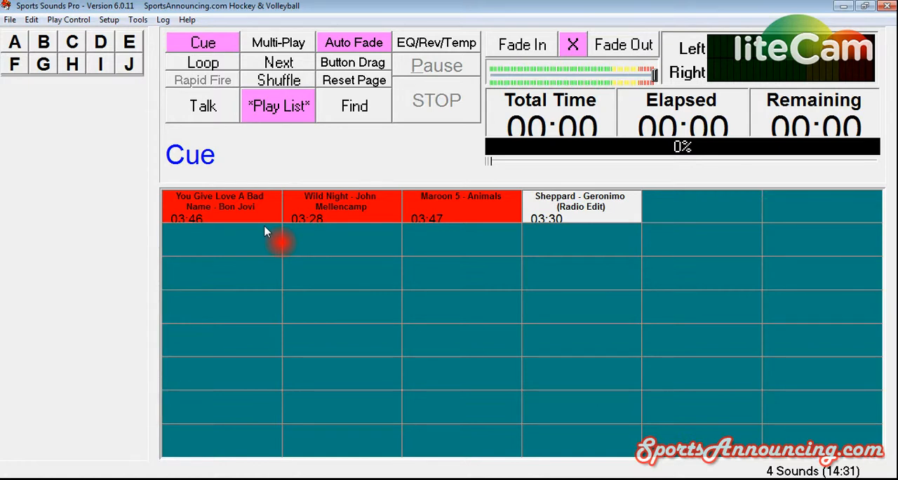
{"action": "right_click", "coordinate": [201, 50]}
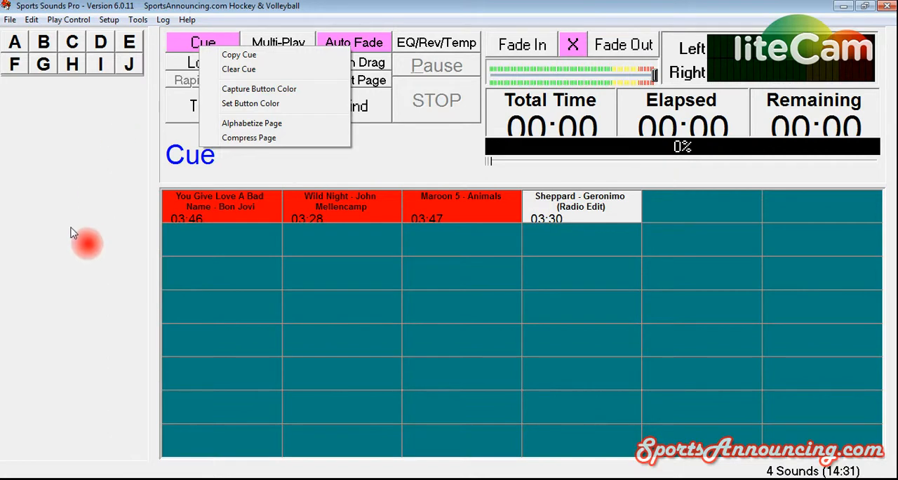
{"action": "left_click", "coordinate": [300, 168]}
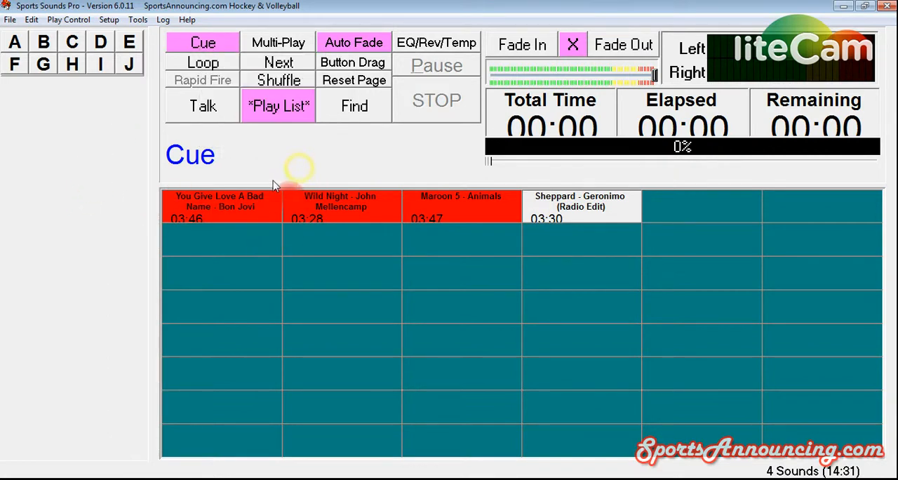